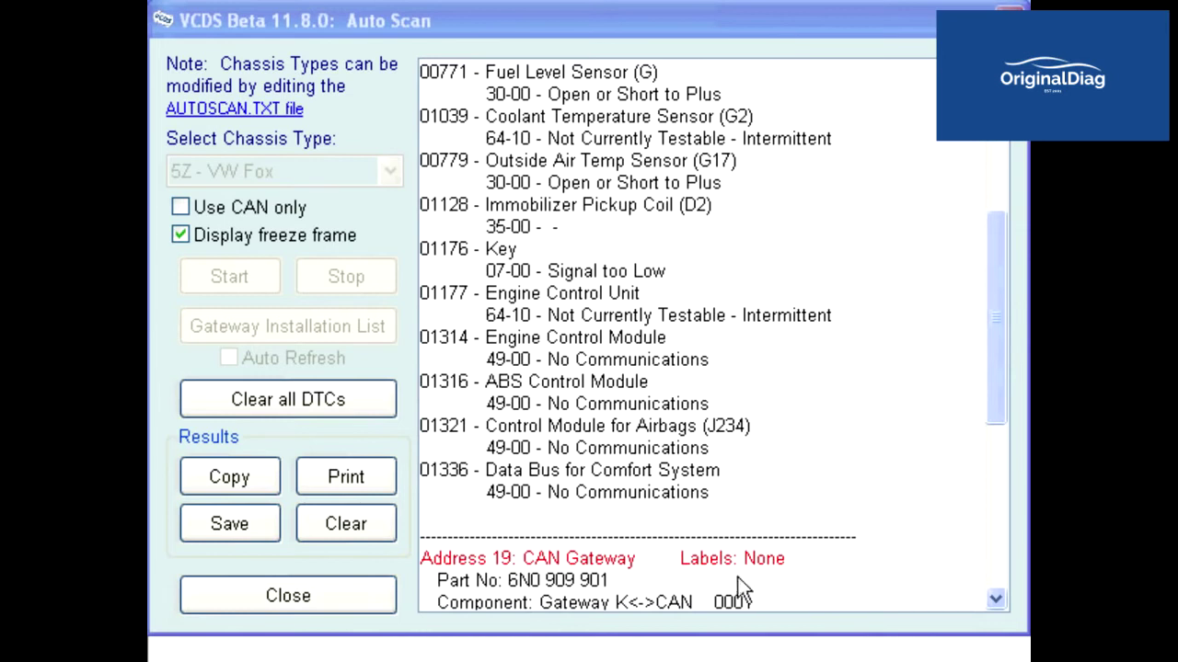
Save the Auto Scan results to a log file, confirm the vehicle data, and close the results.
drag(989, 386, 1001, 273)
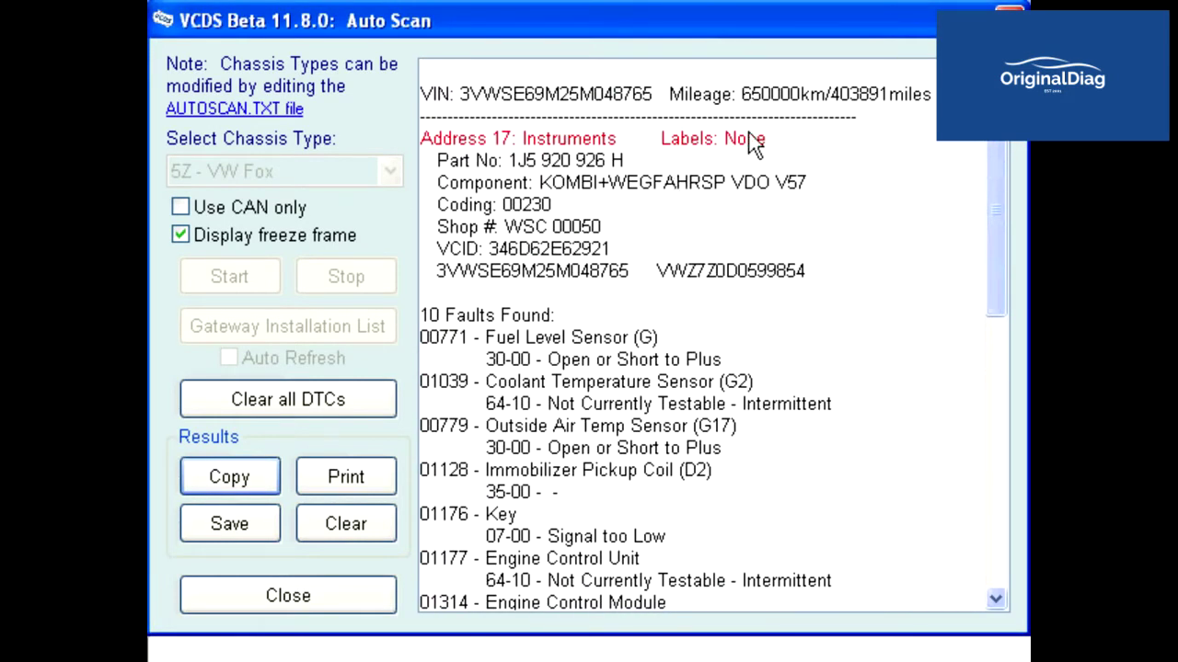
click(230, 526)
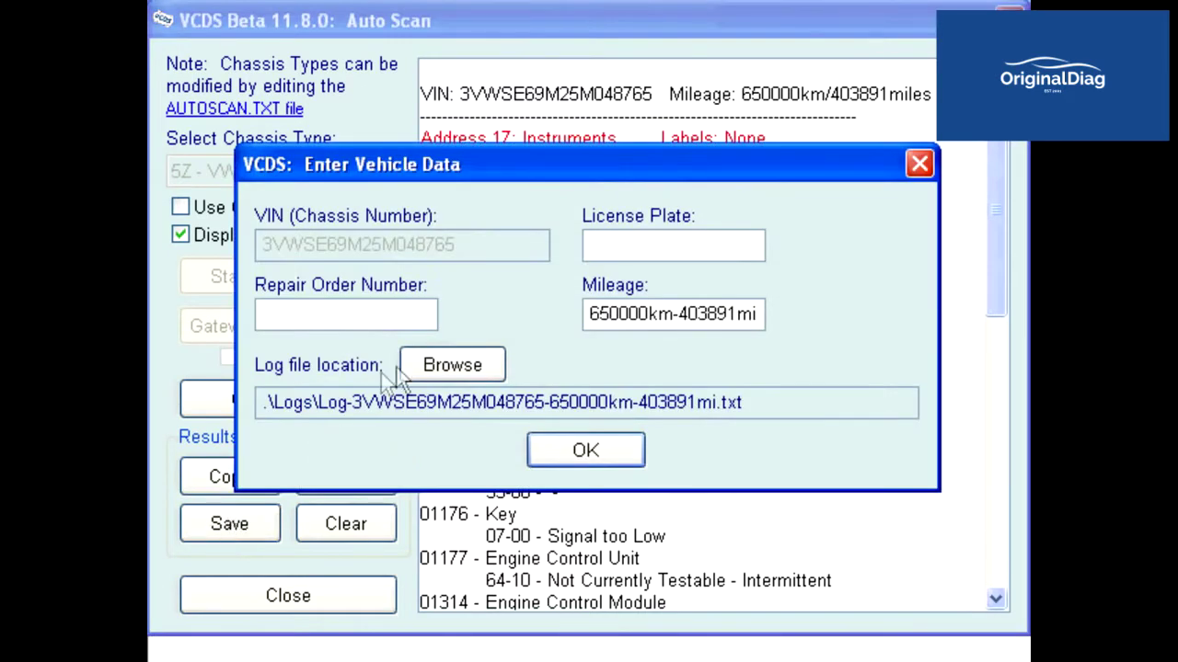
click(567, 449)
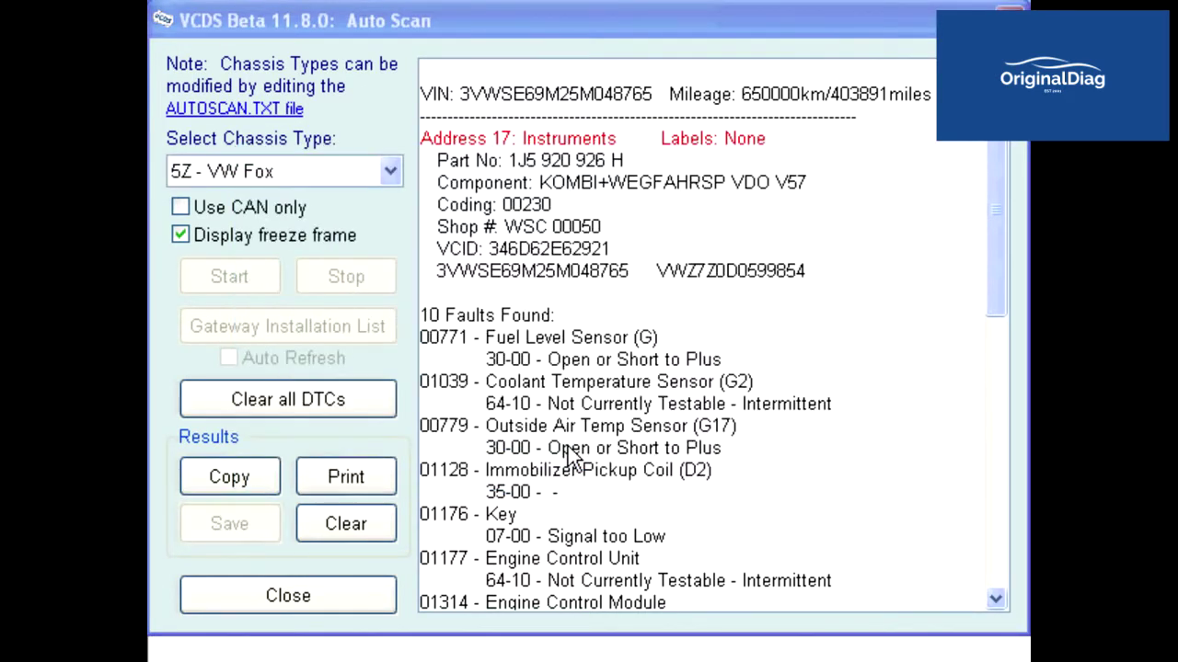
click(368, 594)
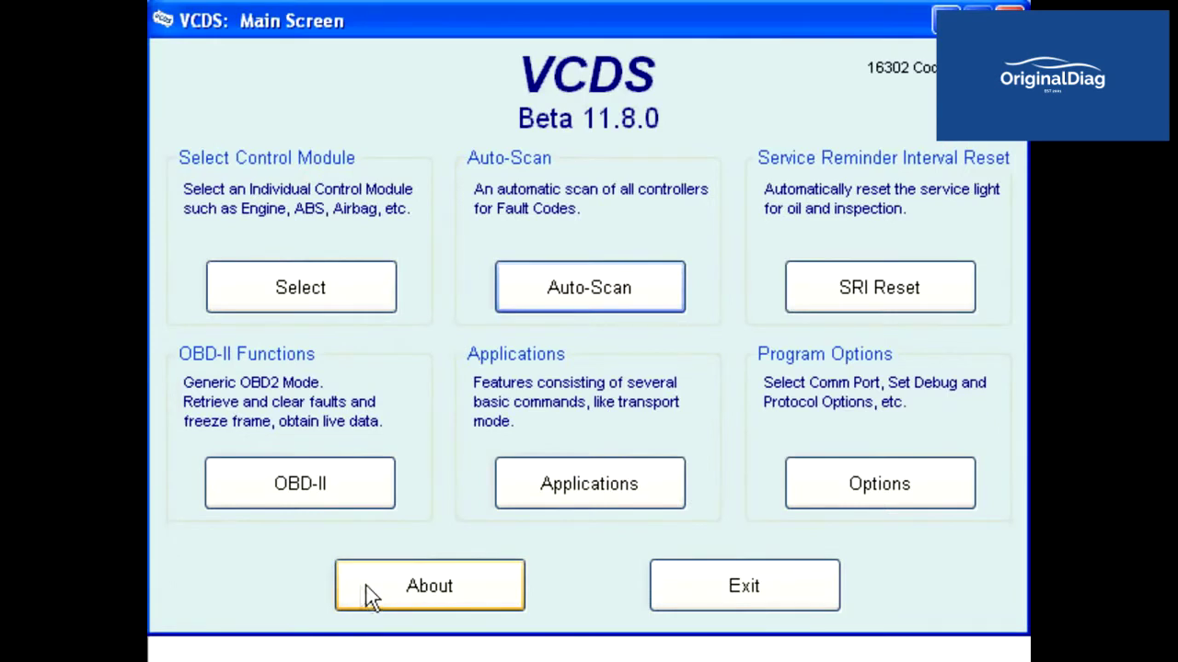
Change the Debug Level in Program Options from 0 to 2 and apply it.
click(825, 487)
click(888, 262)
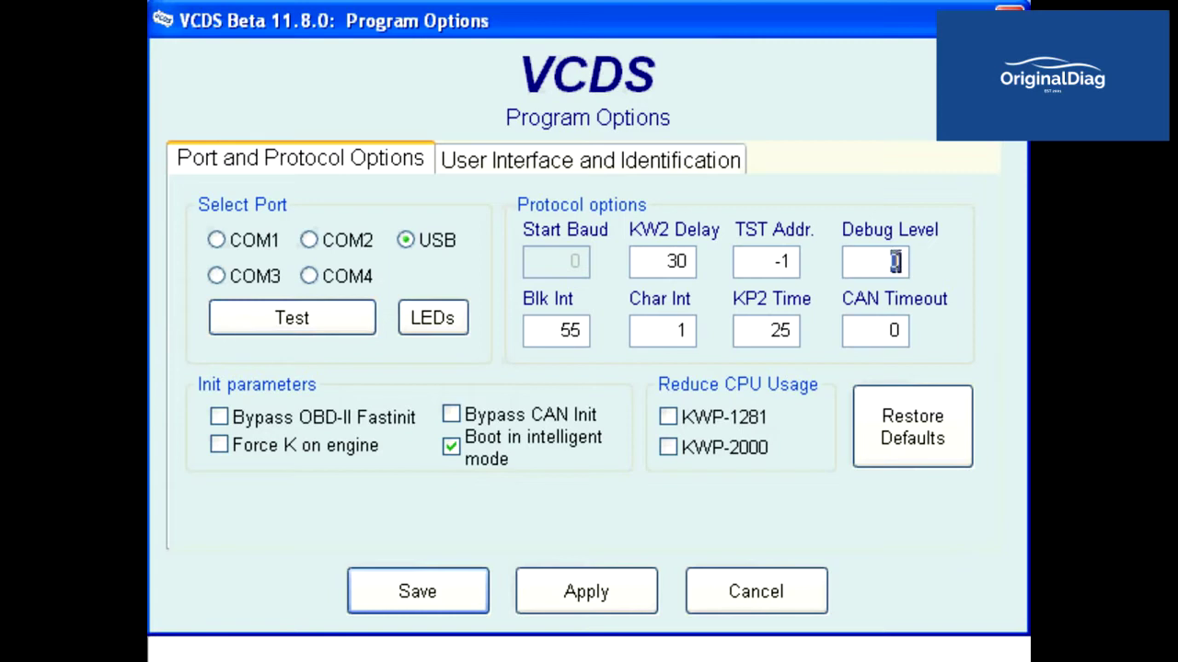
drag(893, 262, 915, 268)
text(2)
click(590, 593)
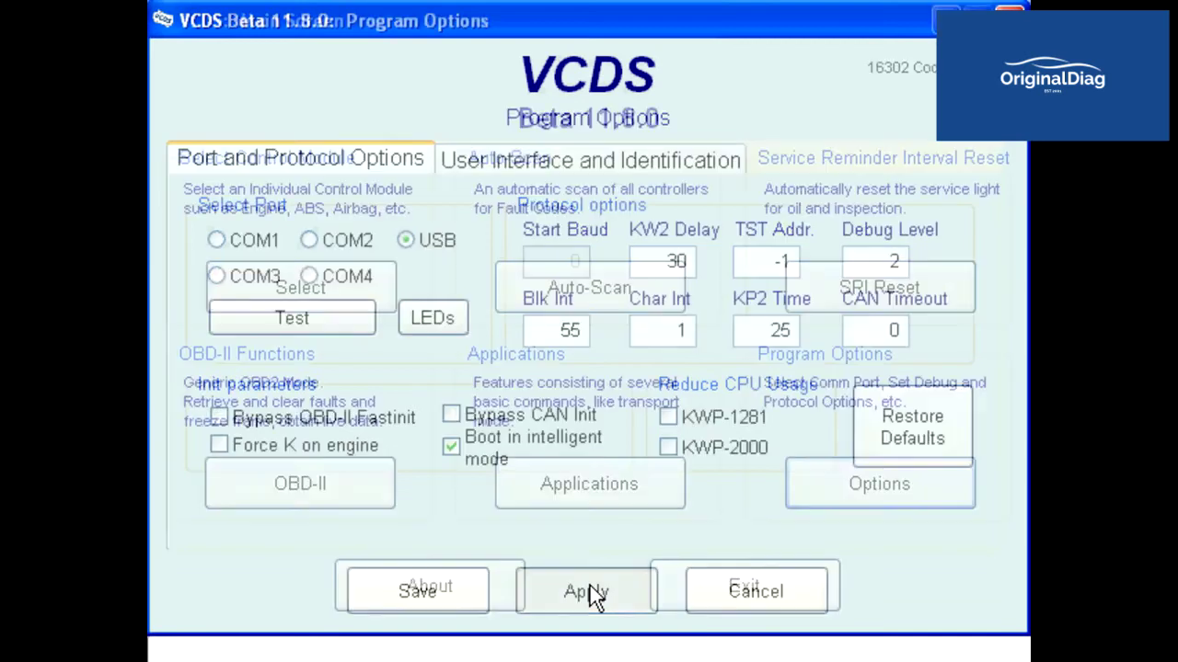
Start an Auto-Scan of all controllers with chassis type 5Z - VW Fox.
click(631, 309)
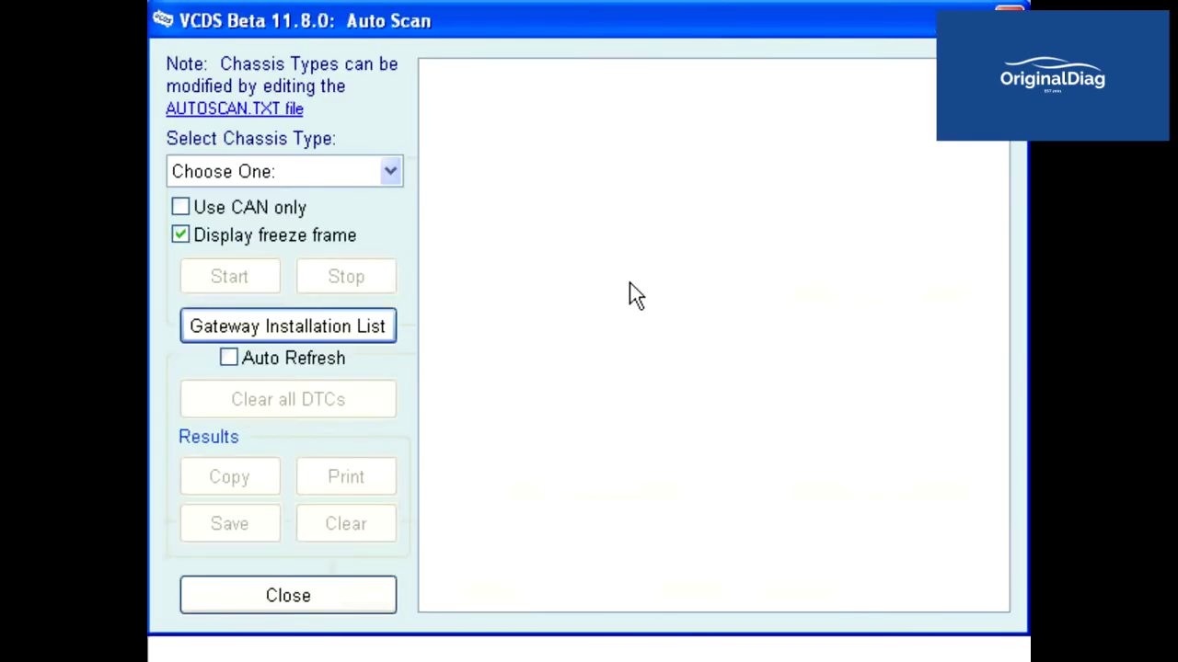
click(391, 173)
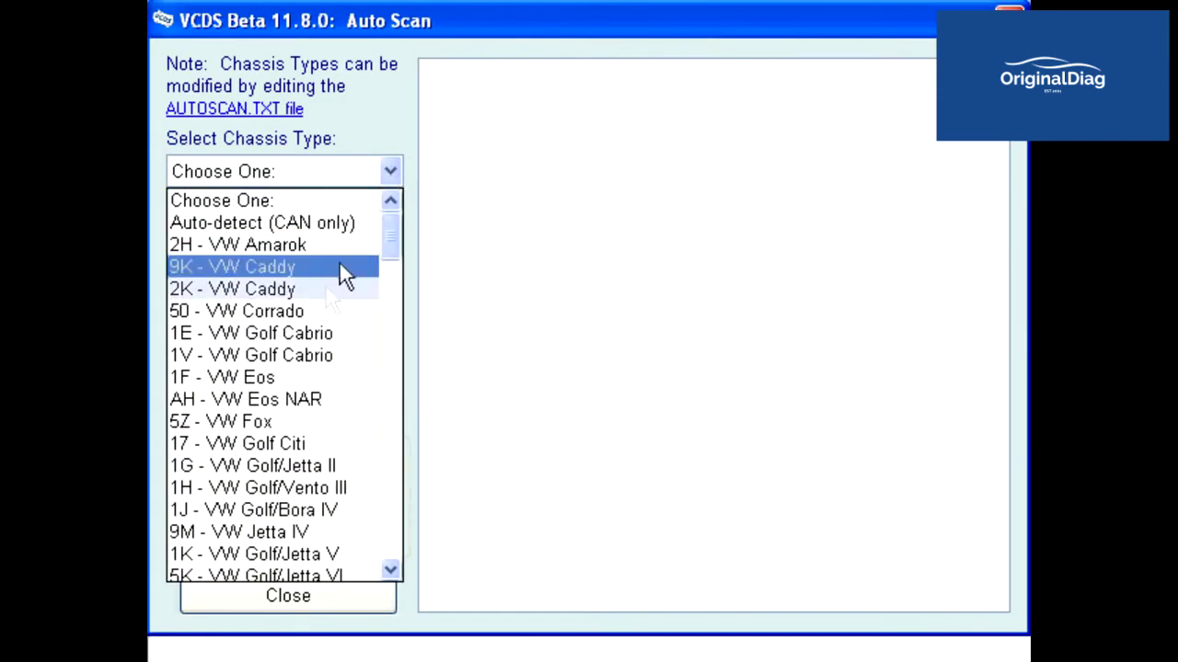
click(269, 421)
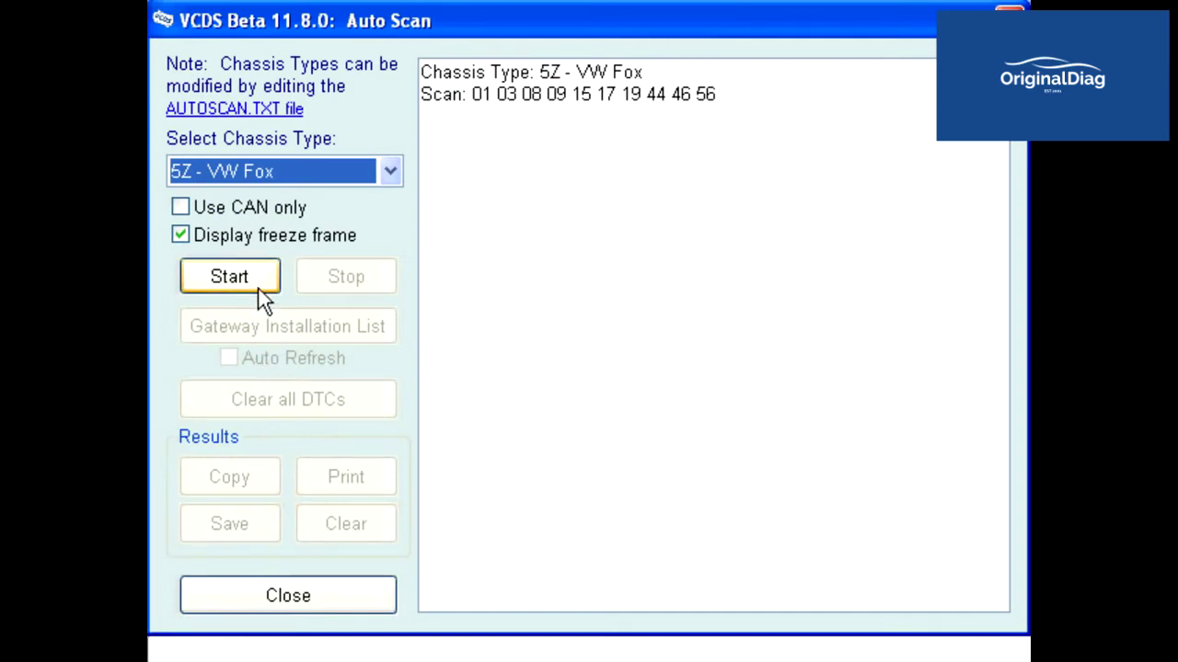
click(230, 277)
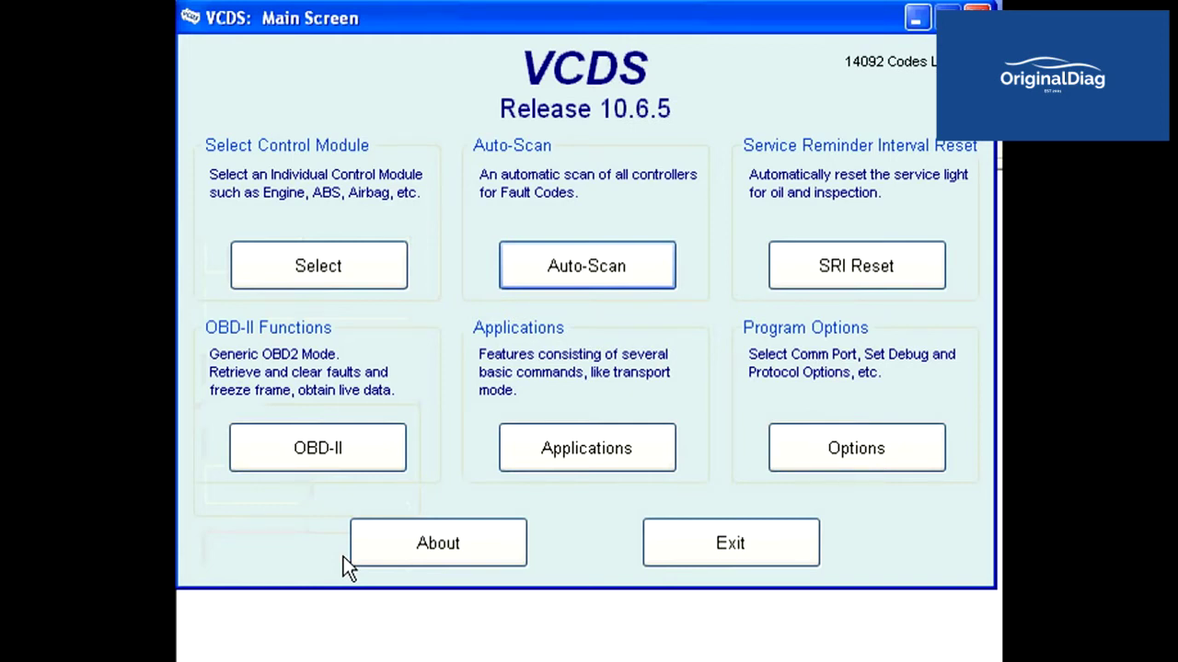
Open Controller Channel Map from Applications and enter controller address 17.
click(586, 458)
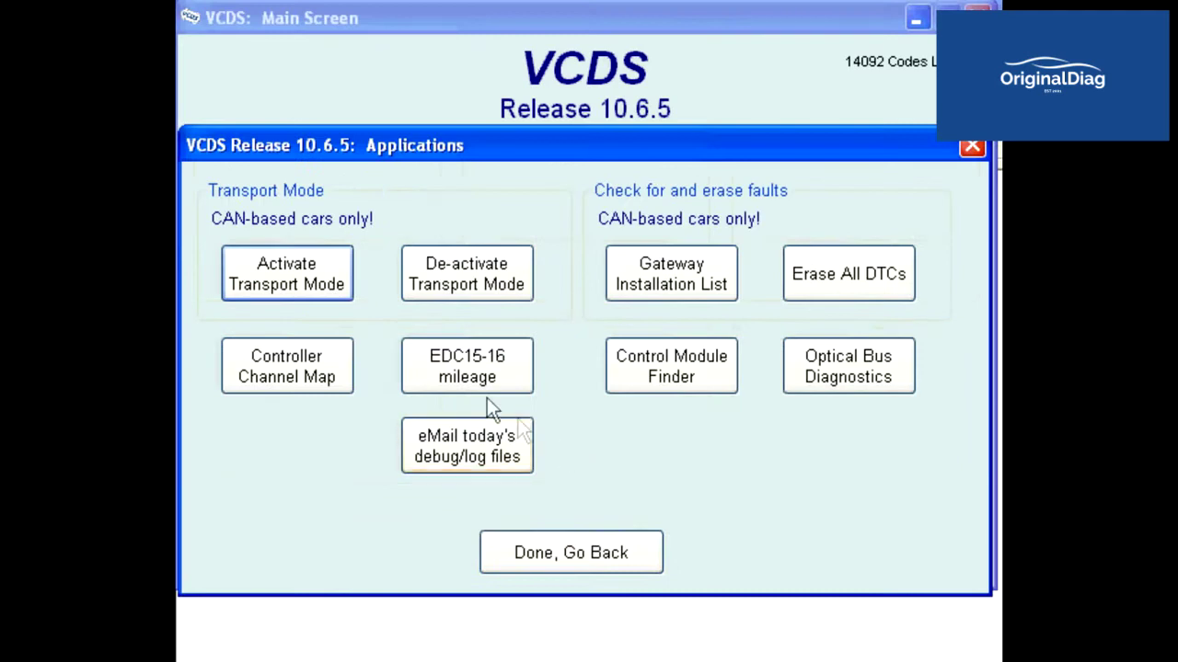
click(339, 355)
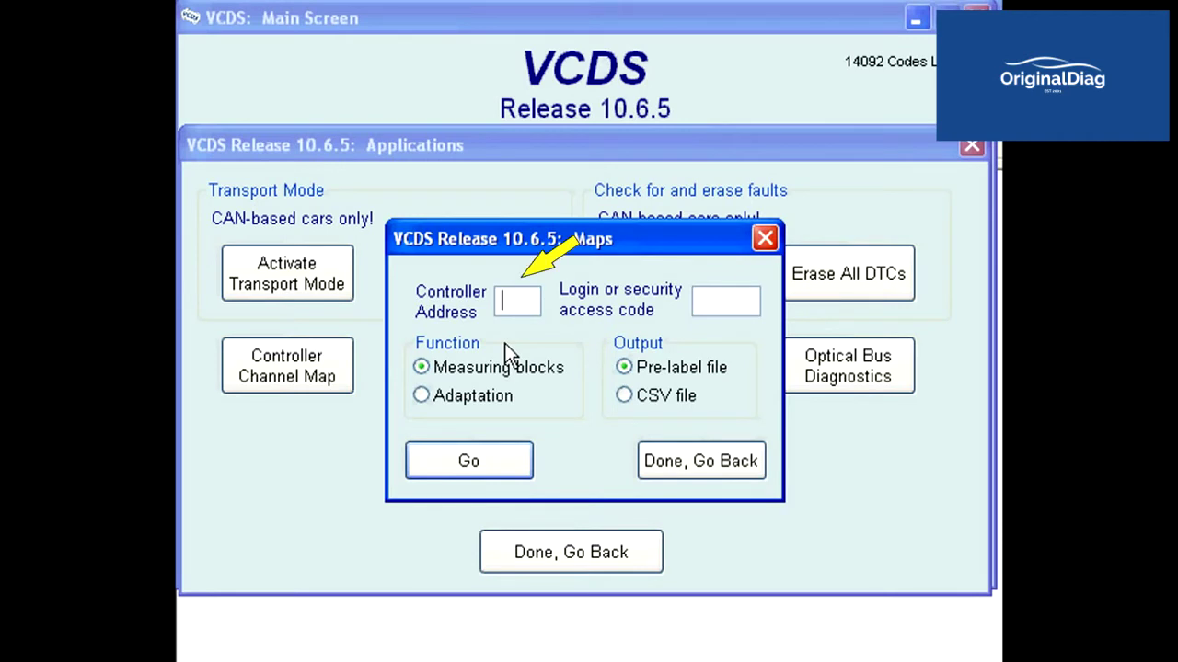
text(17)
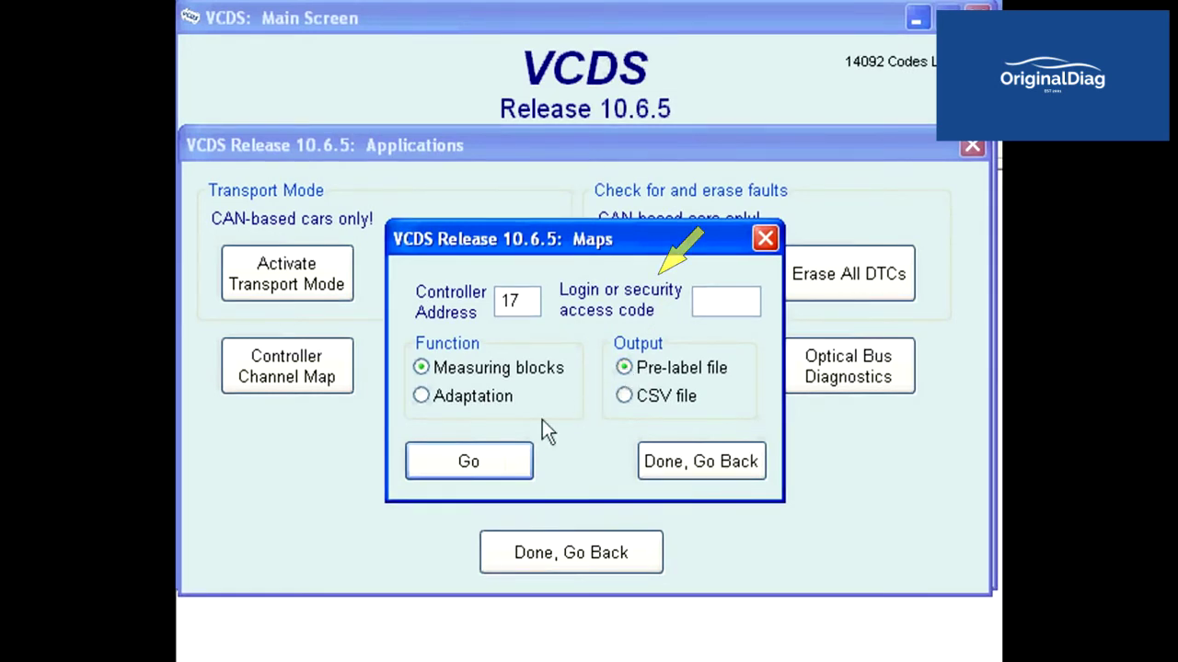
Generate the address 17 measuring-block map and acknowledge the 214 saved lines.
click(496, 459)
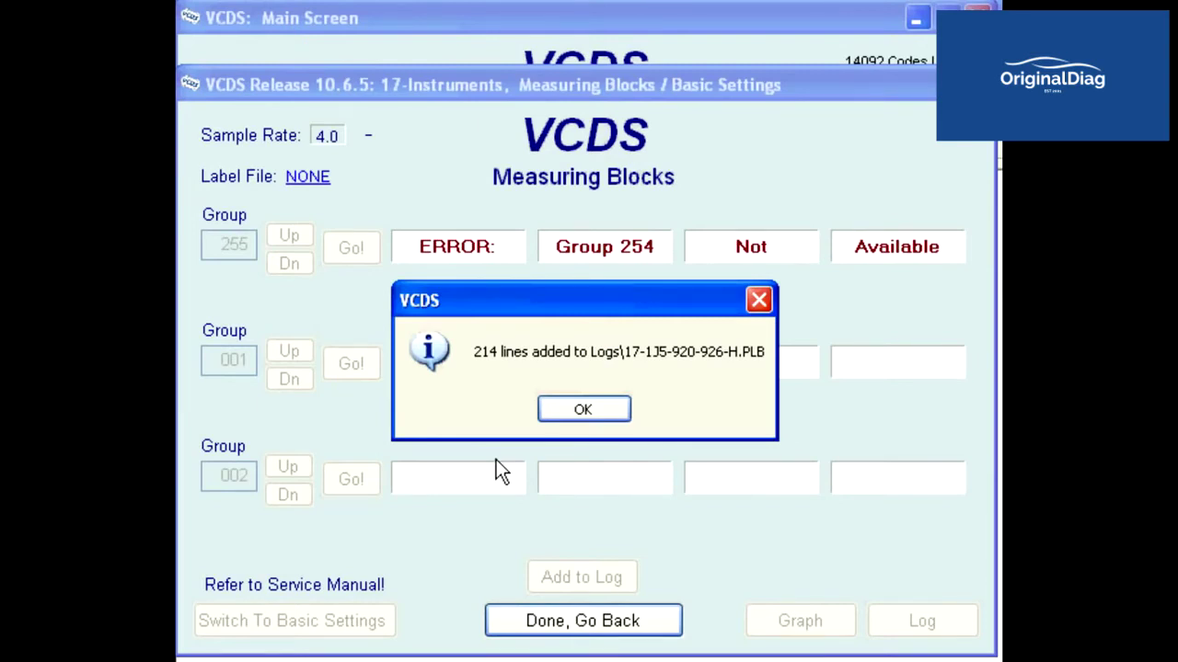
click(582, 409)
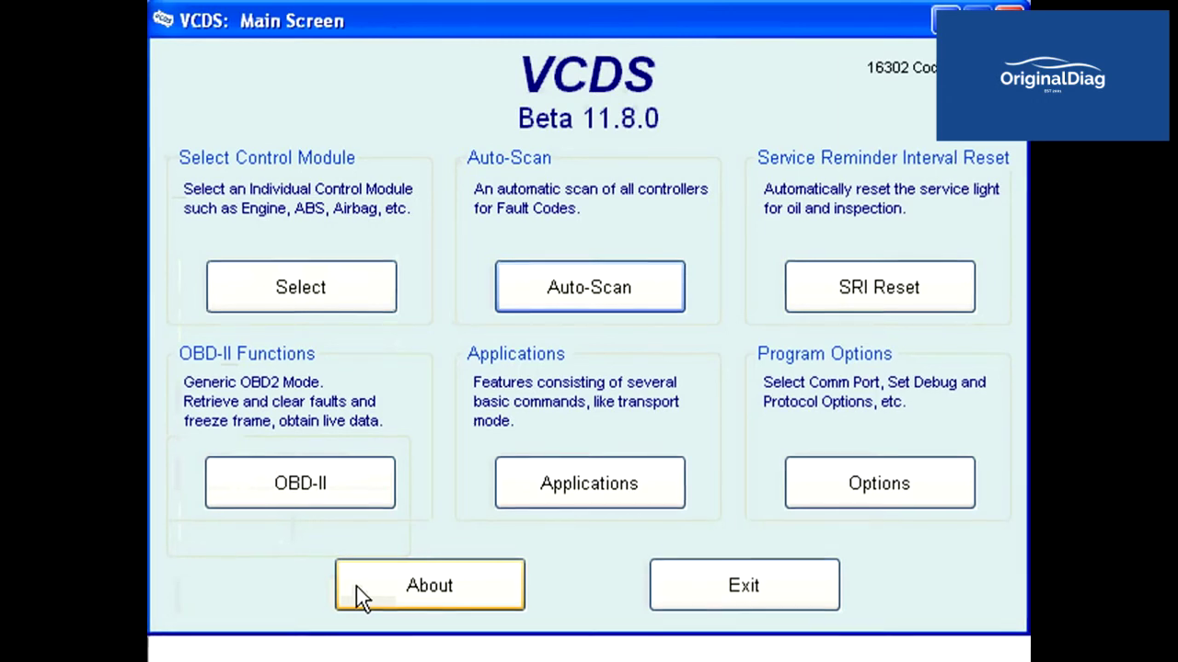
Use Applications' eMail today's debug/log files option to create the report draft.
click(561, 490)
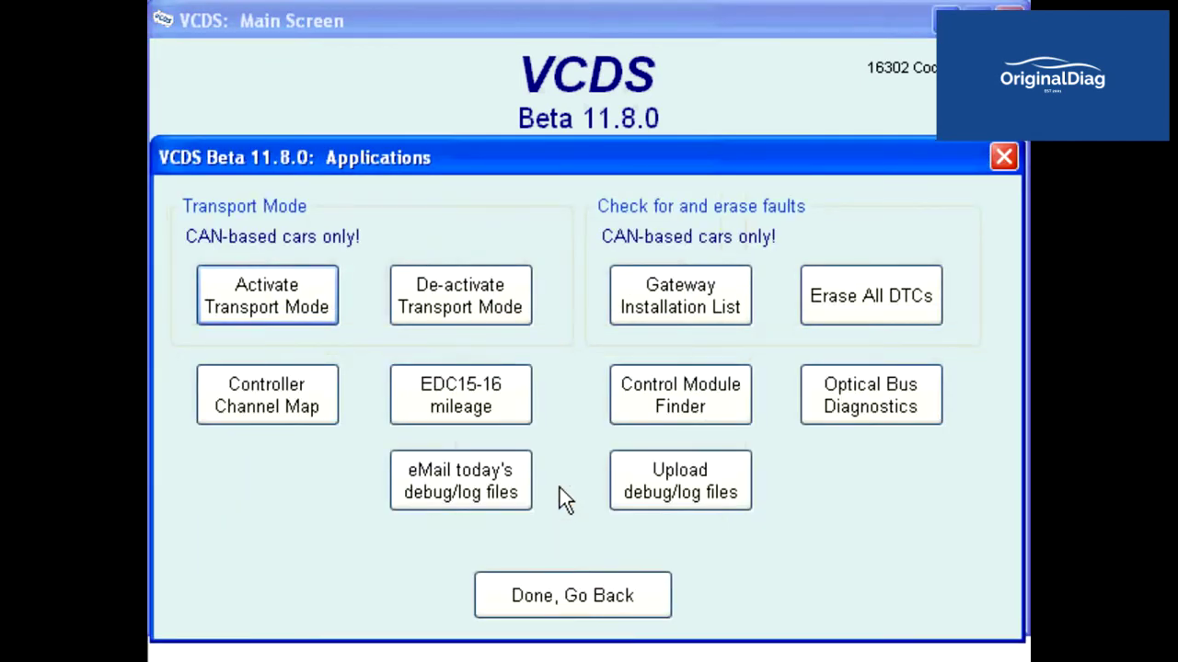
click(504, 494)
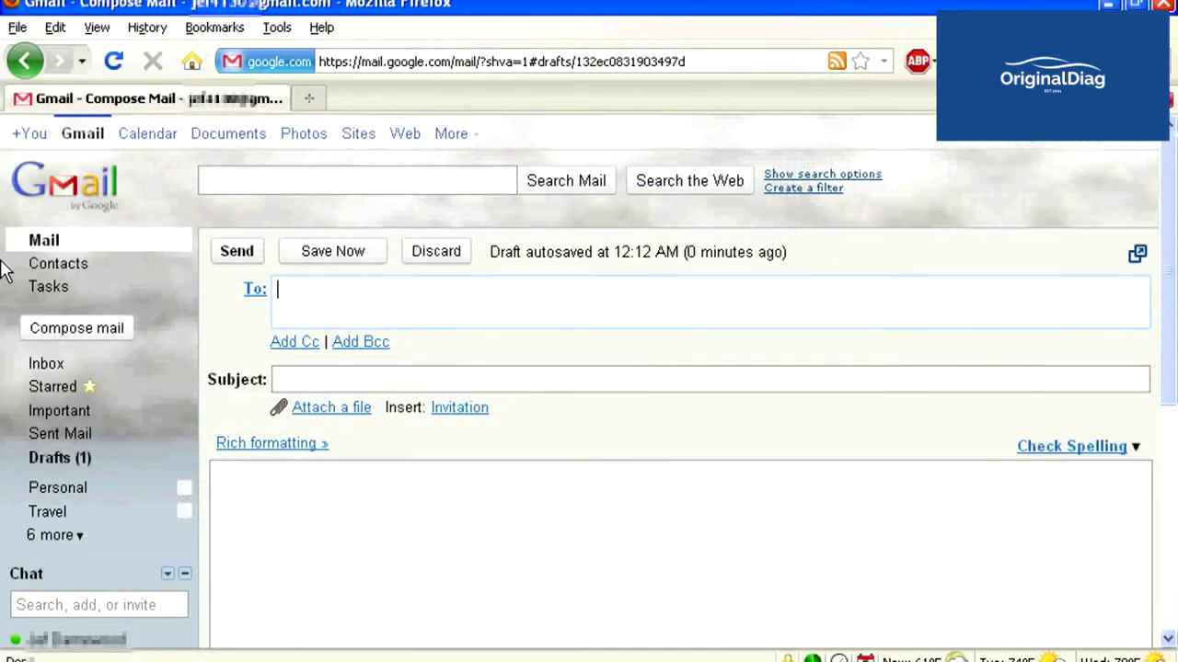
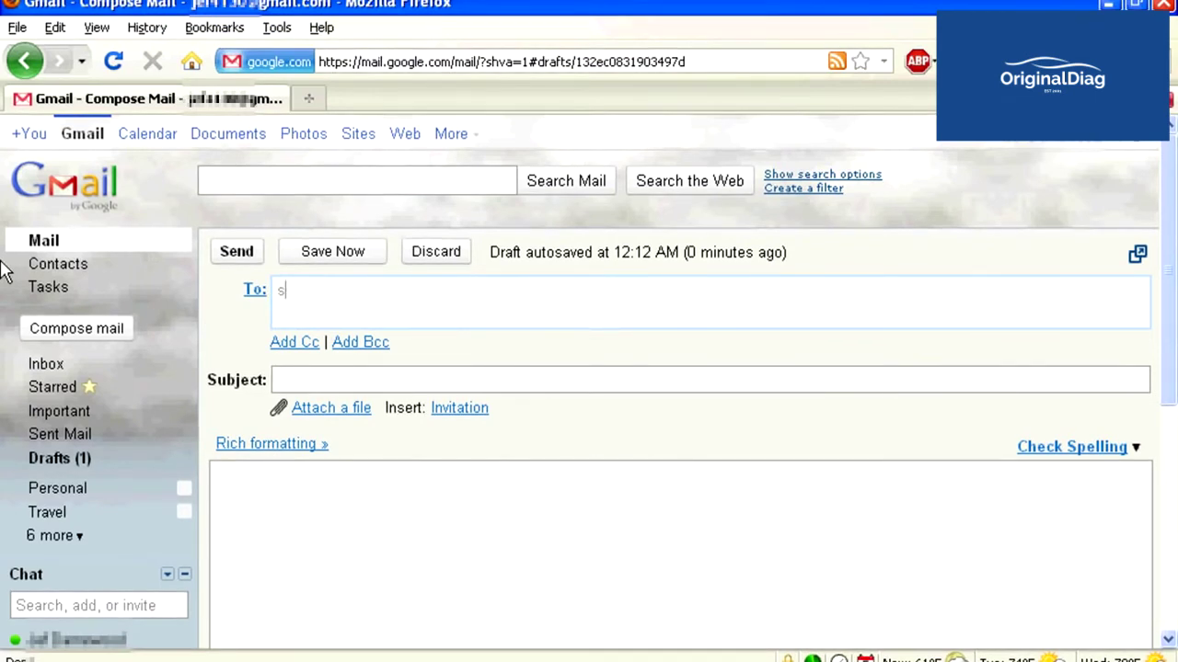
Address the draft to the Ross-Tech support e-mail and enter the subject 'maps'.
click(524, 381)
text(maps)
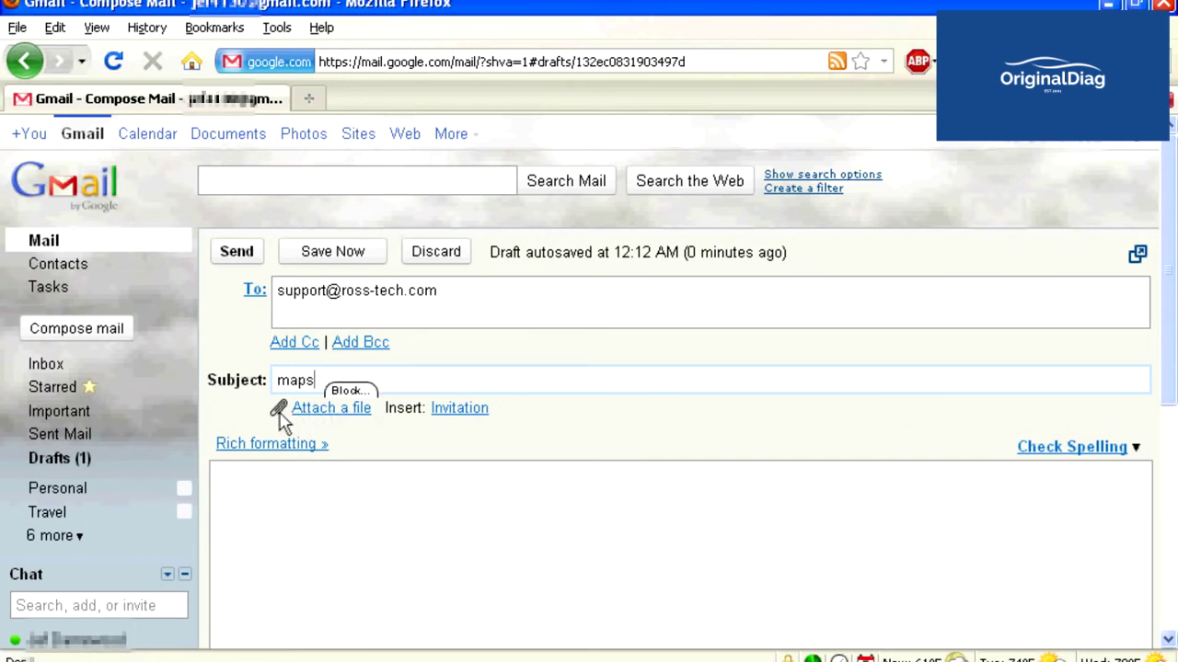
Browse the attach-file dialog to the C:\Ross-Tech\VCDS-Beta\Logs folder.
click(309, 413)
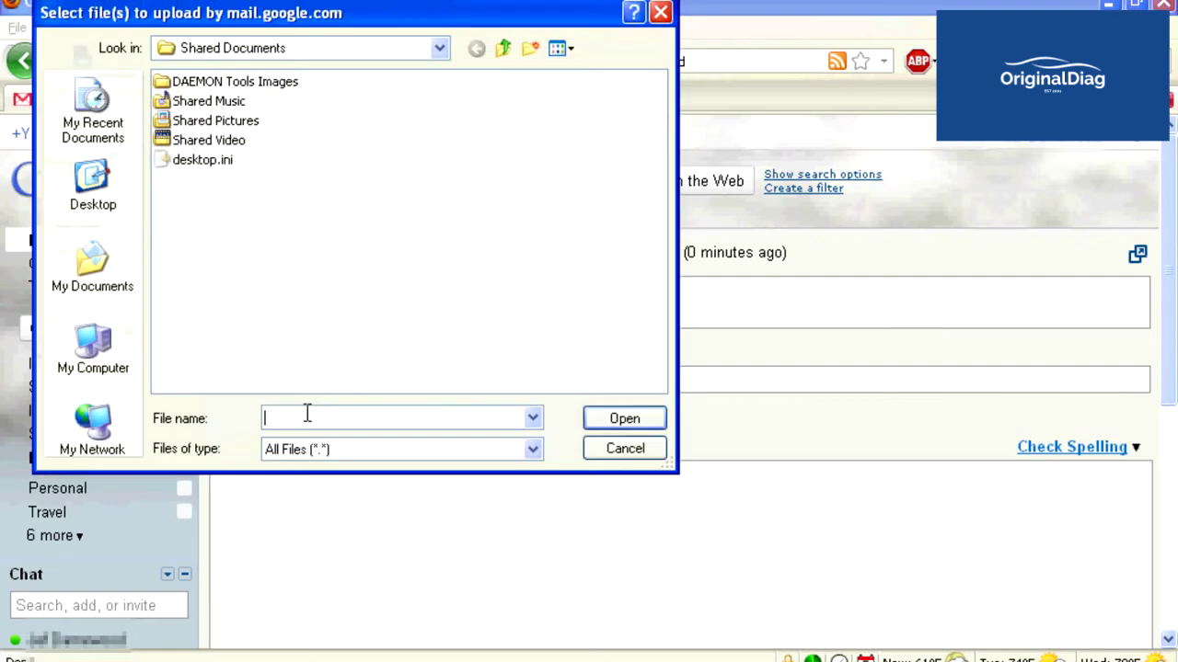
click(95, 348)
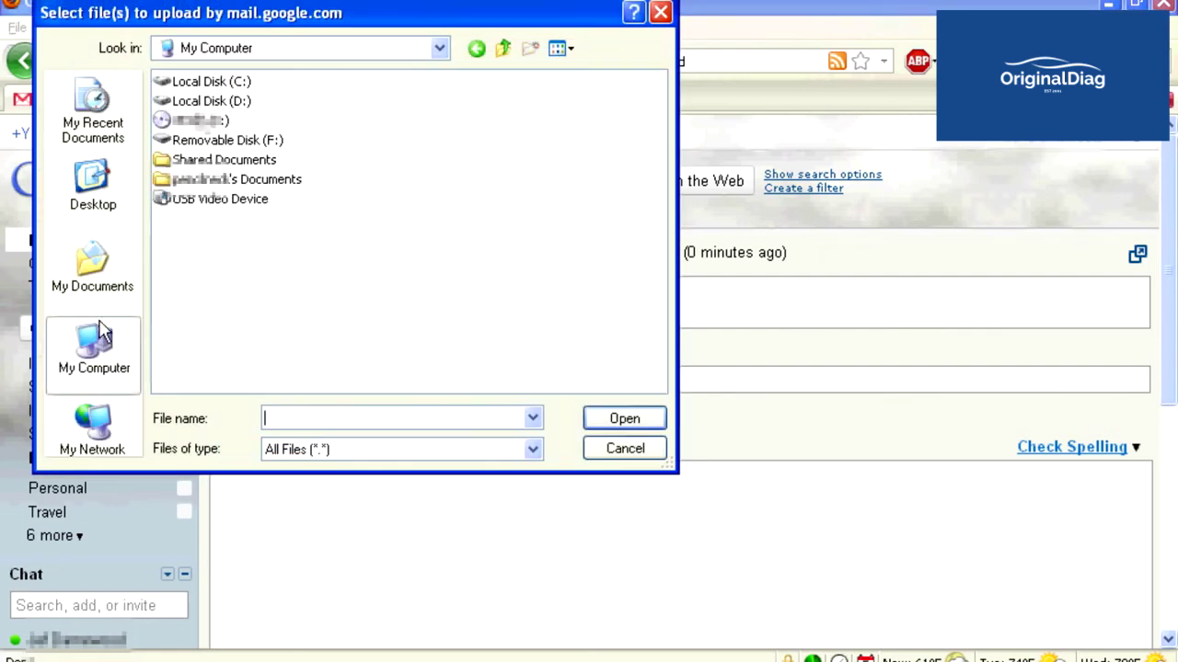
click(214, 83)
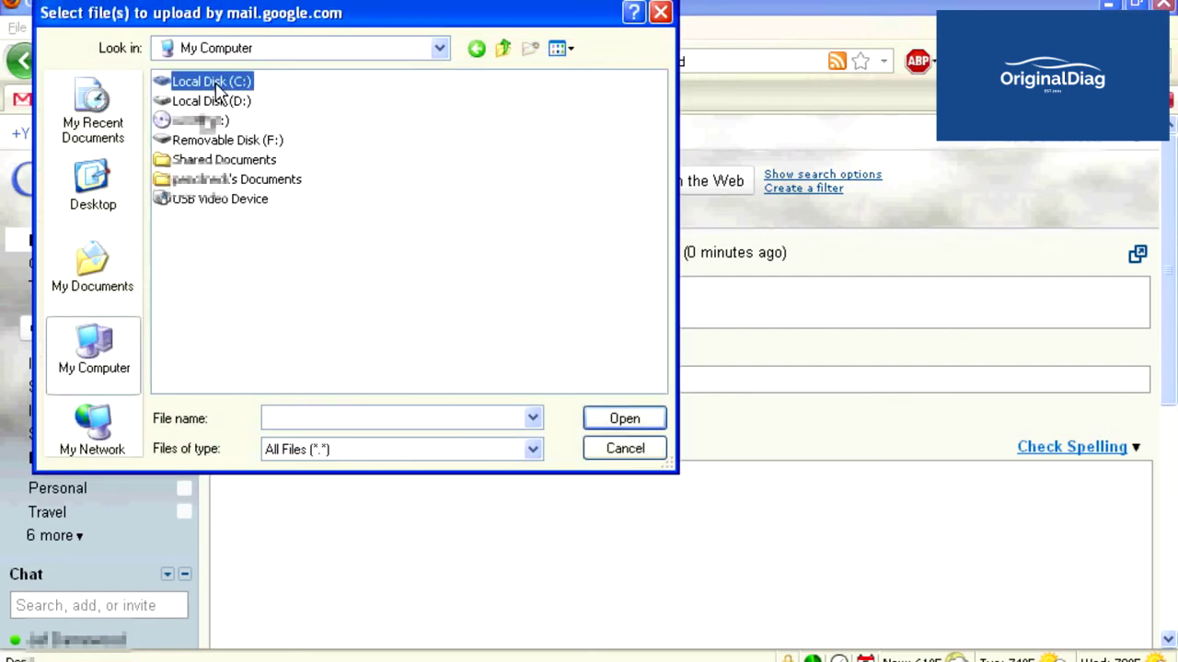
double_click(219, 85)
double_click(188, 316)
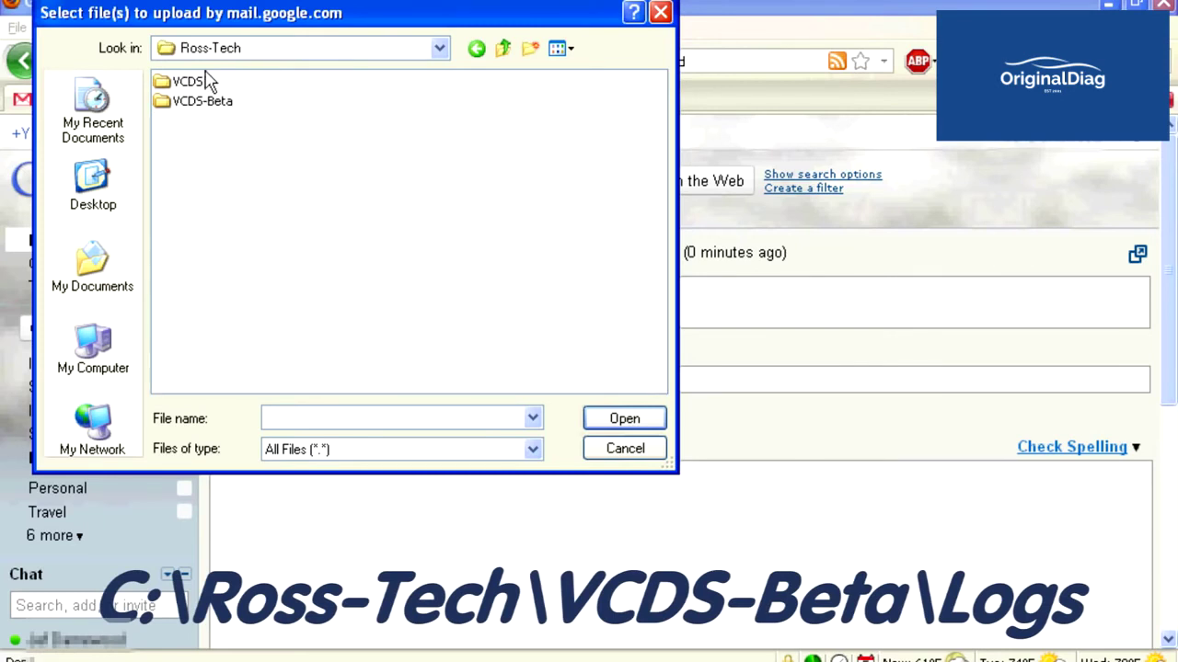
double_click(207, 102)
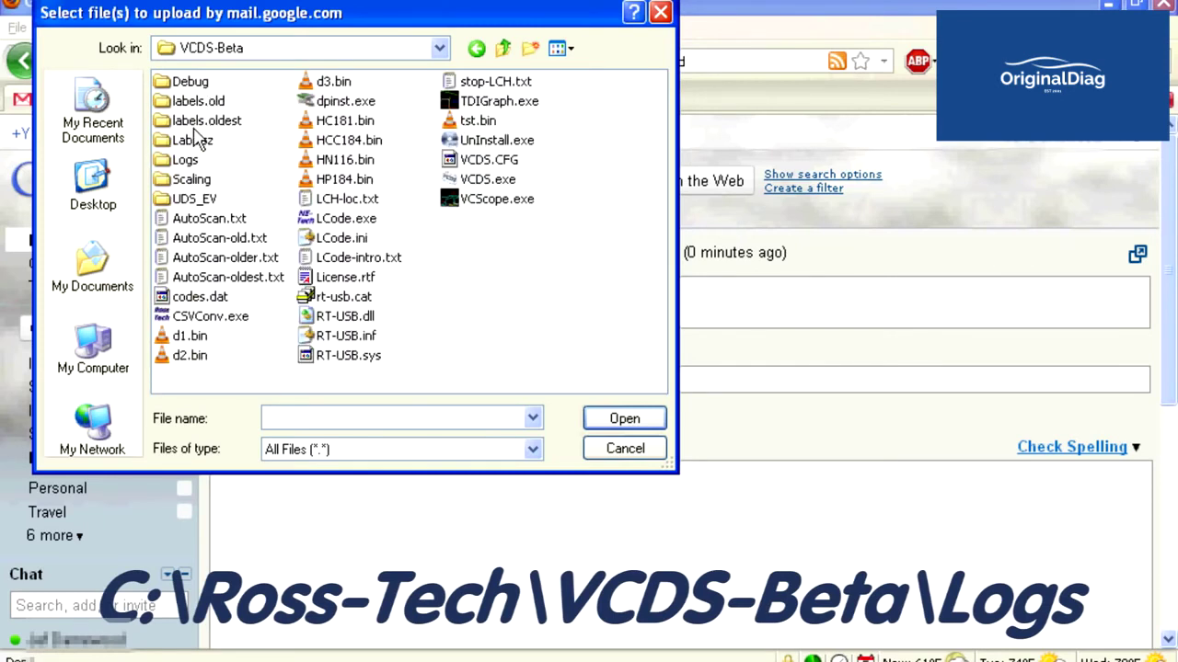
double_click(184, 162)
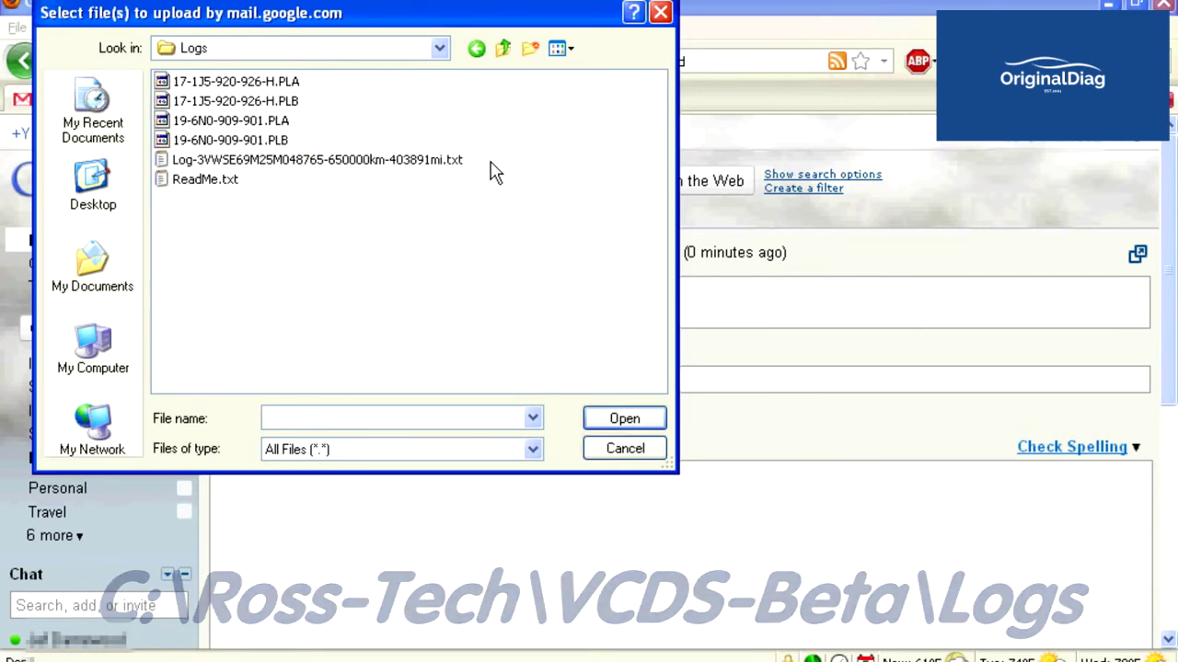
Select the four .PLA/.PLB maps and the scan log and attach them.
click(410, 161)
drag(487, 165, 213, 82)
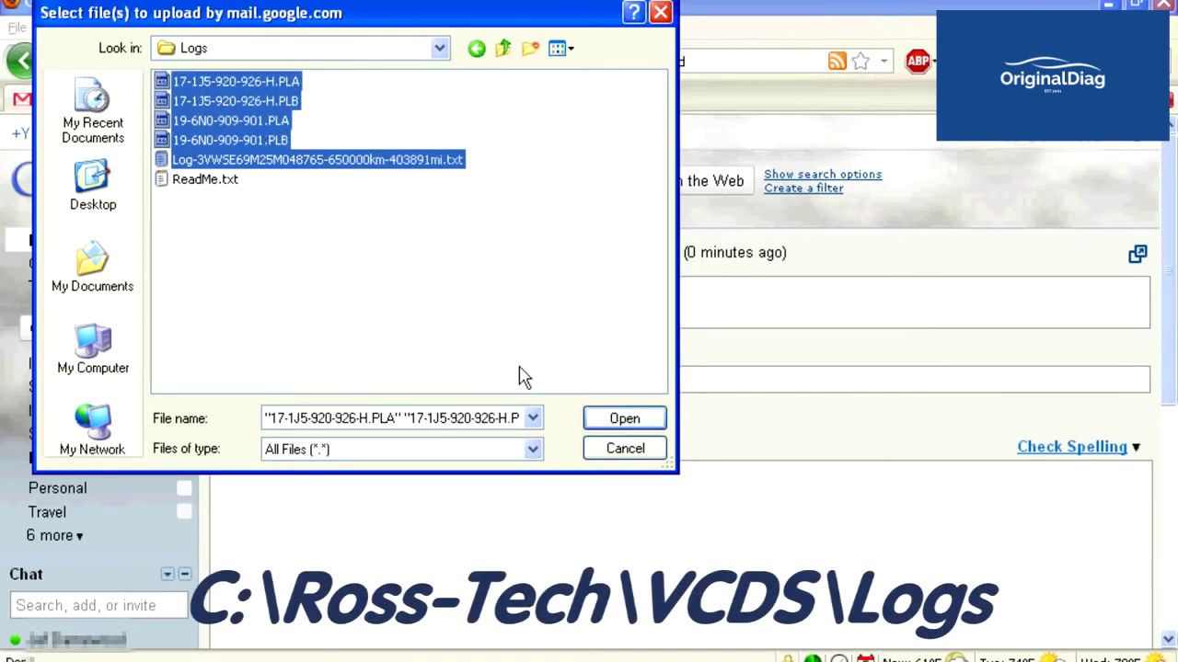
click(607, 422)
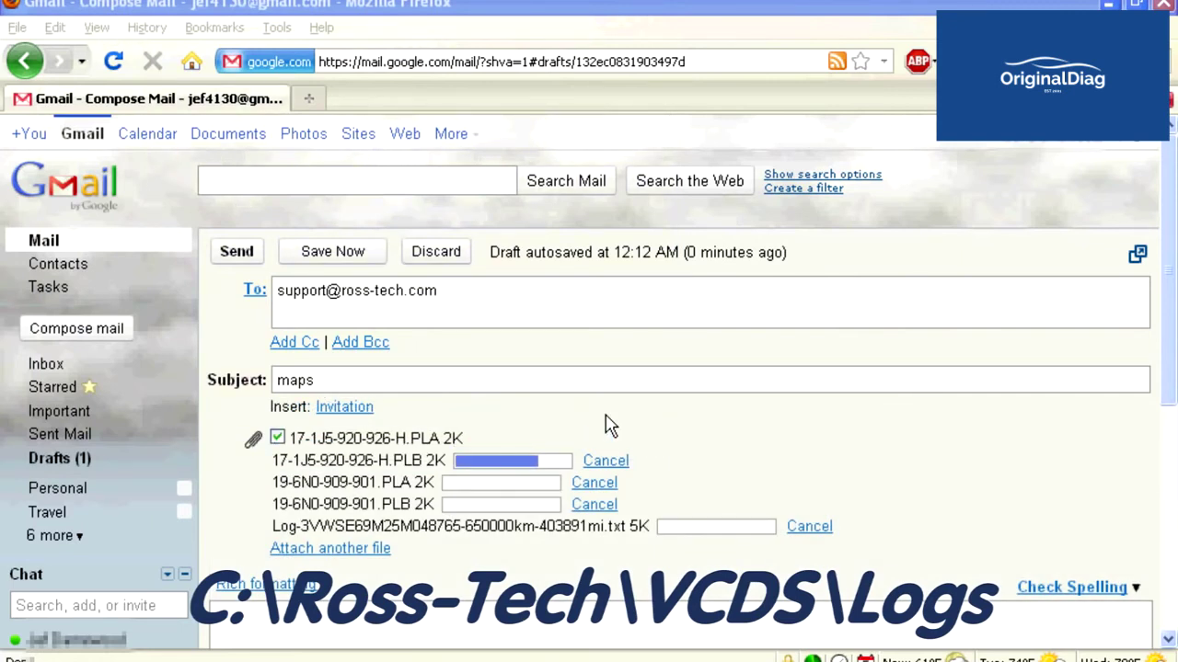
Write '2011 Eos Maps' in the message body and send the e-mail.
scroll(460, 442, down, 5)
click(341, 463)
text(2011 Eos Maps)
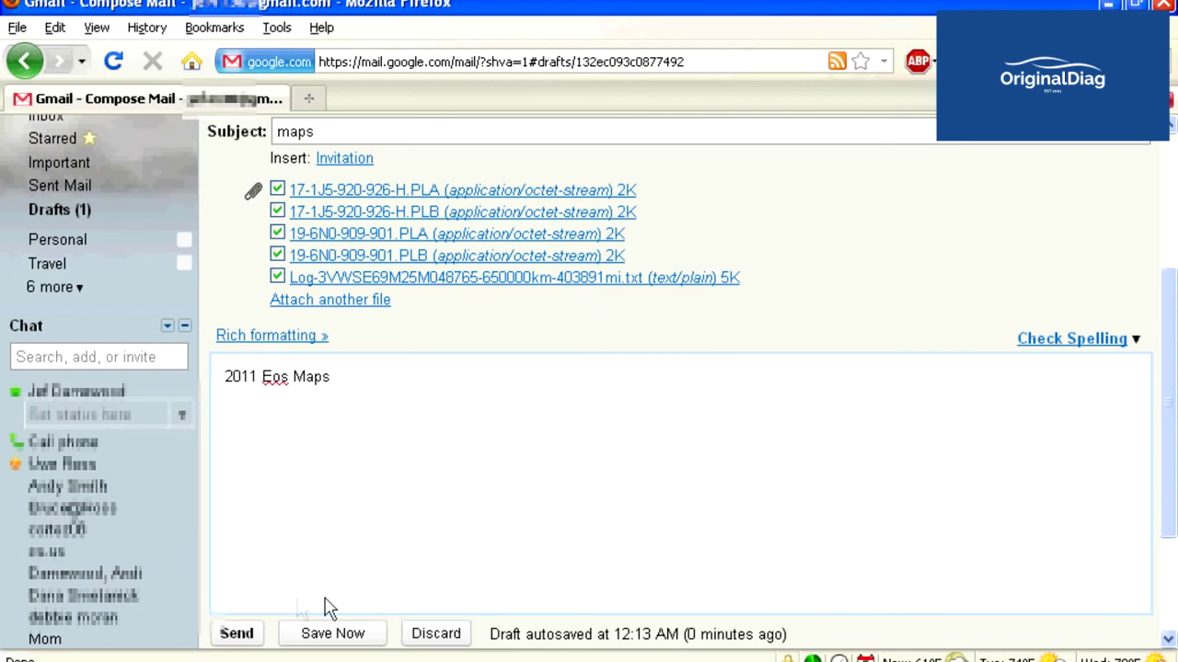
click(244, 635)
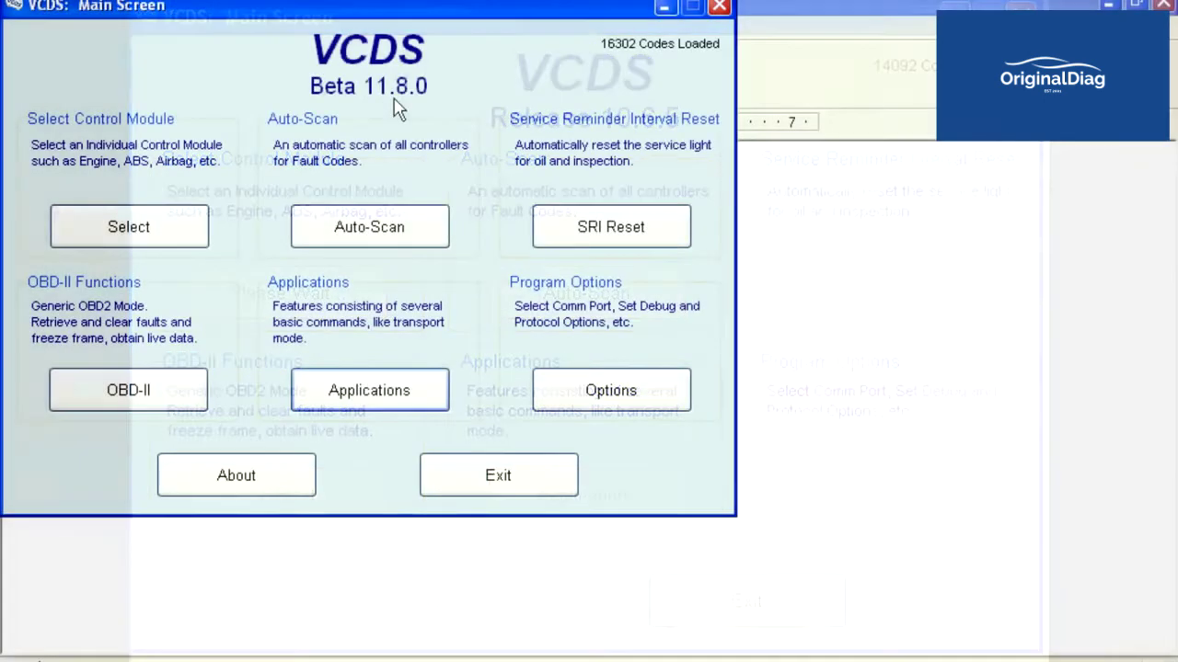
Open the Upload debug/log files form from VCDS Applications and focus its Name field.
click(408, 388)
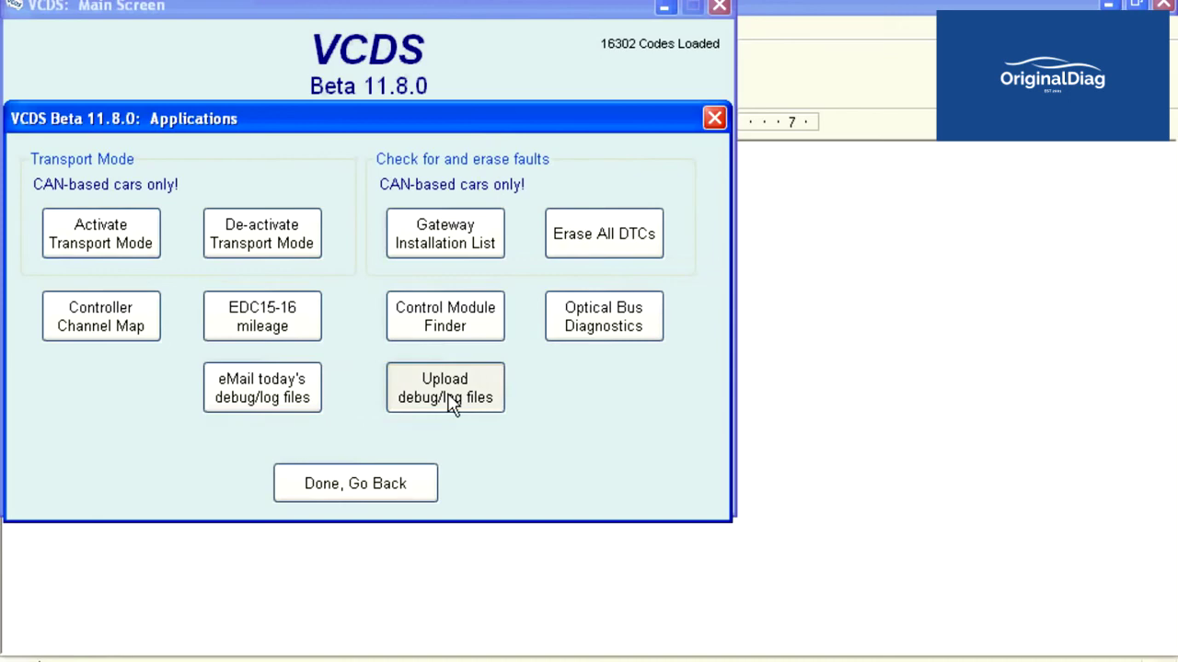
click(445, 388)
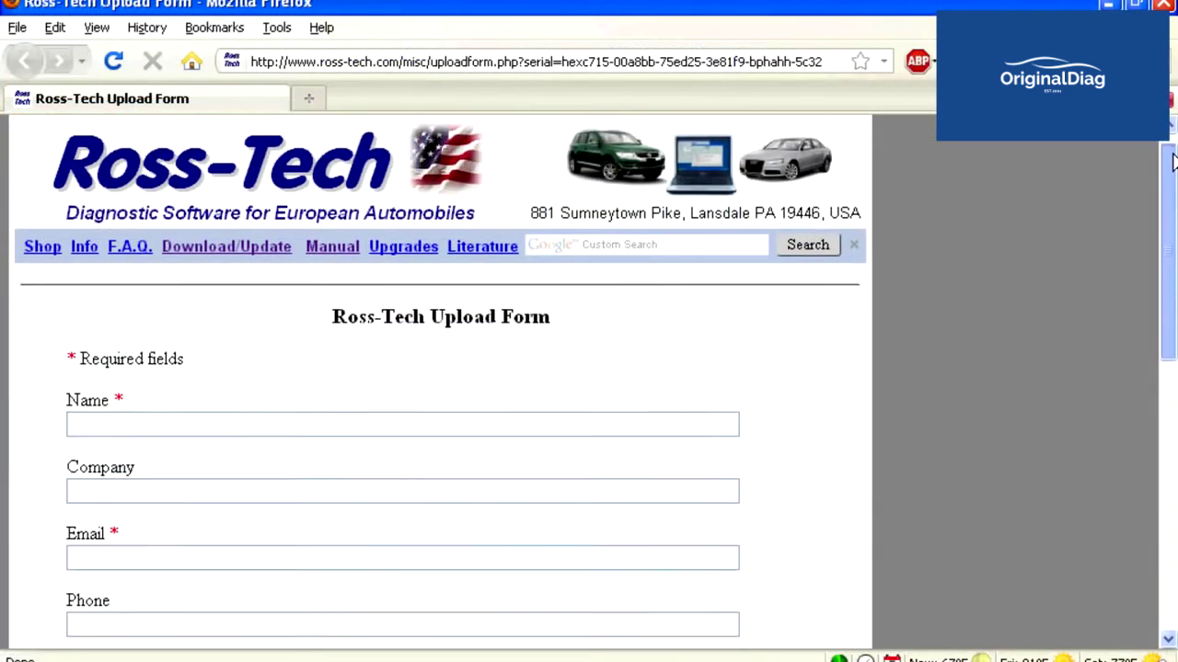
scroll(1173, 161, down, 3)
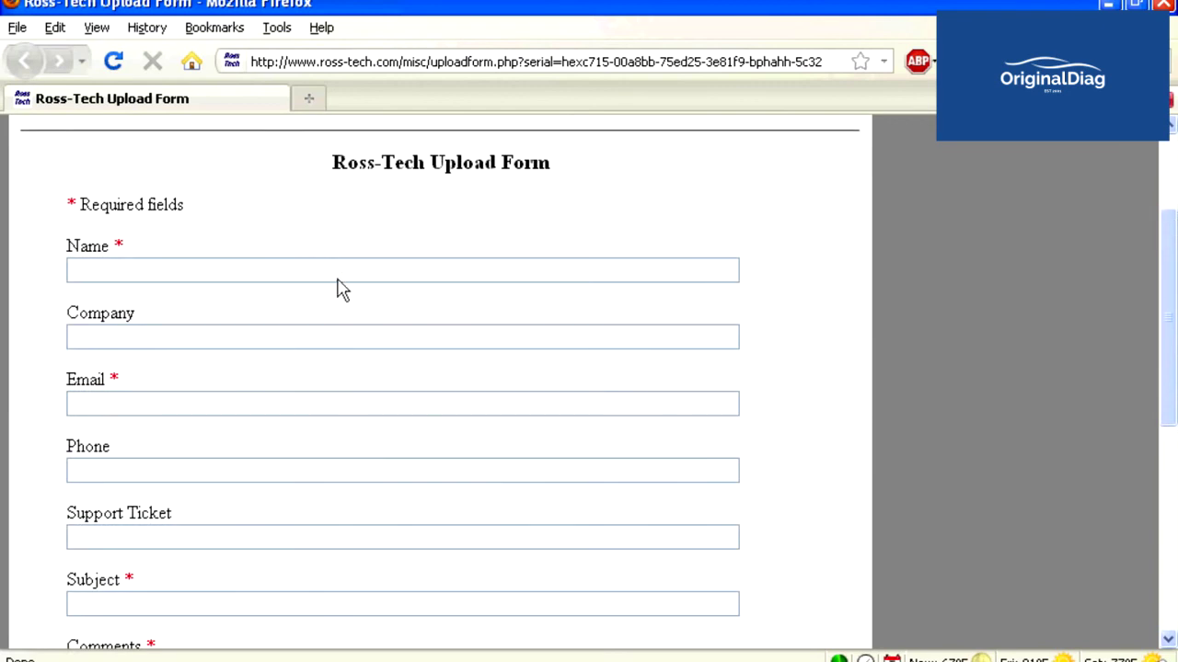
click(338, 278)
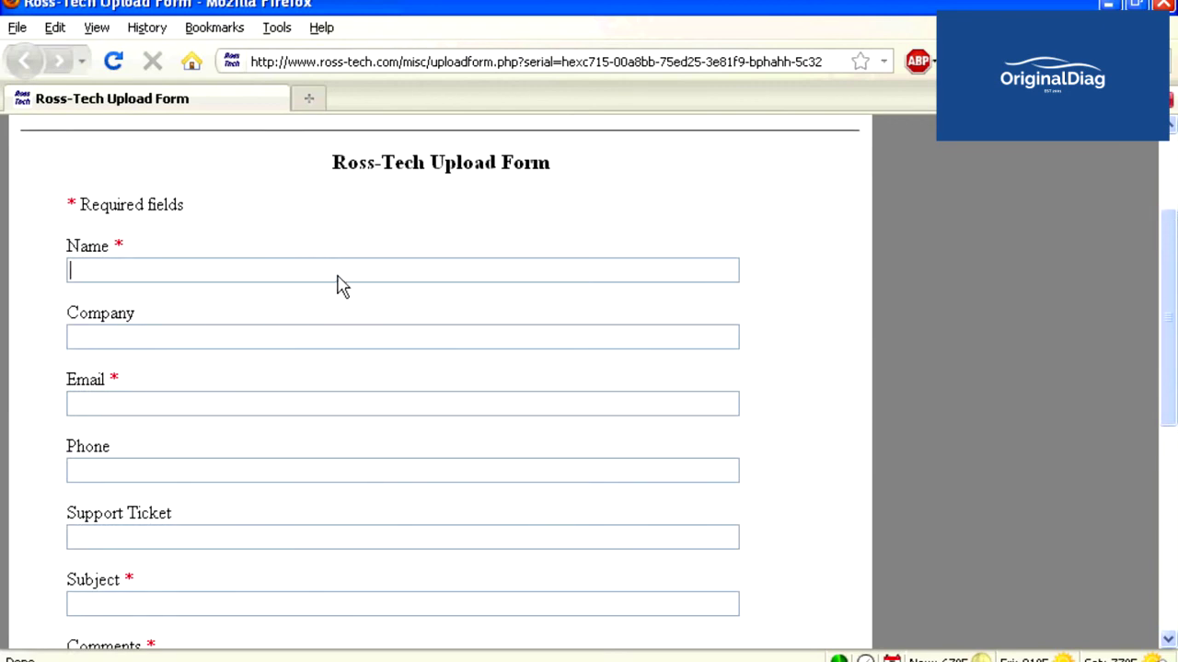